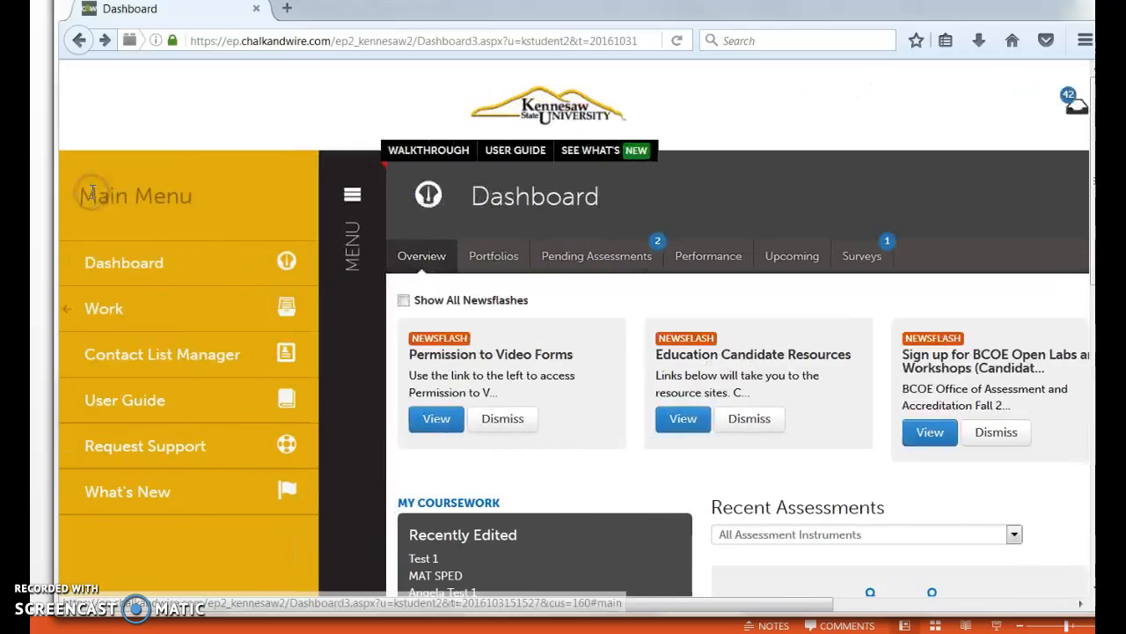
Go to My Coursework and open the Test 1 portfolio for editing
click(102, 303)
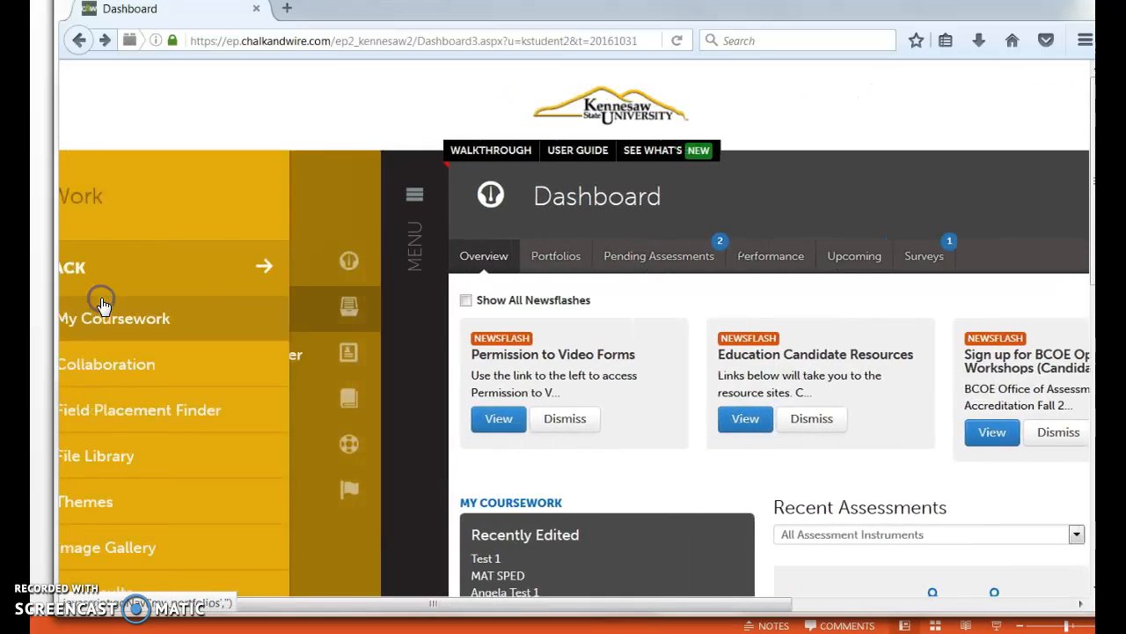
click(100, 314)
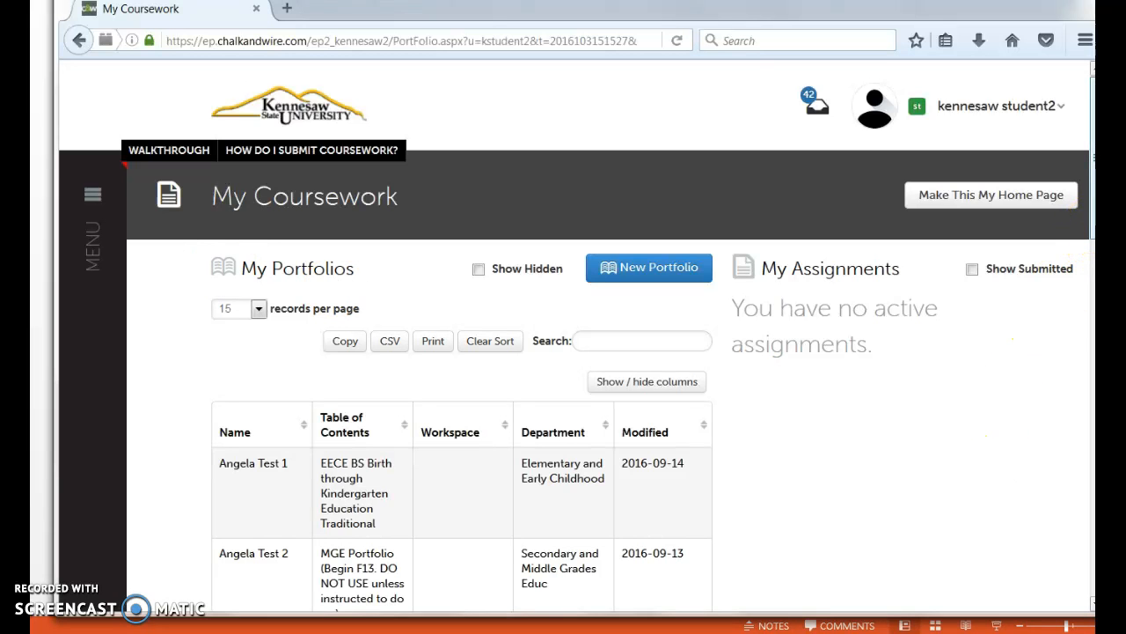
drag(1091, 207, 1056, 583)
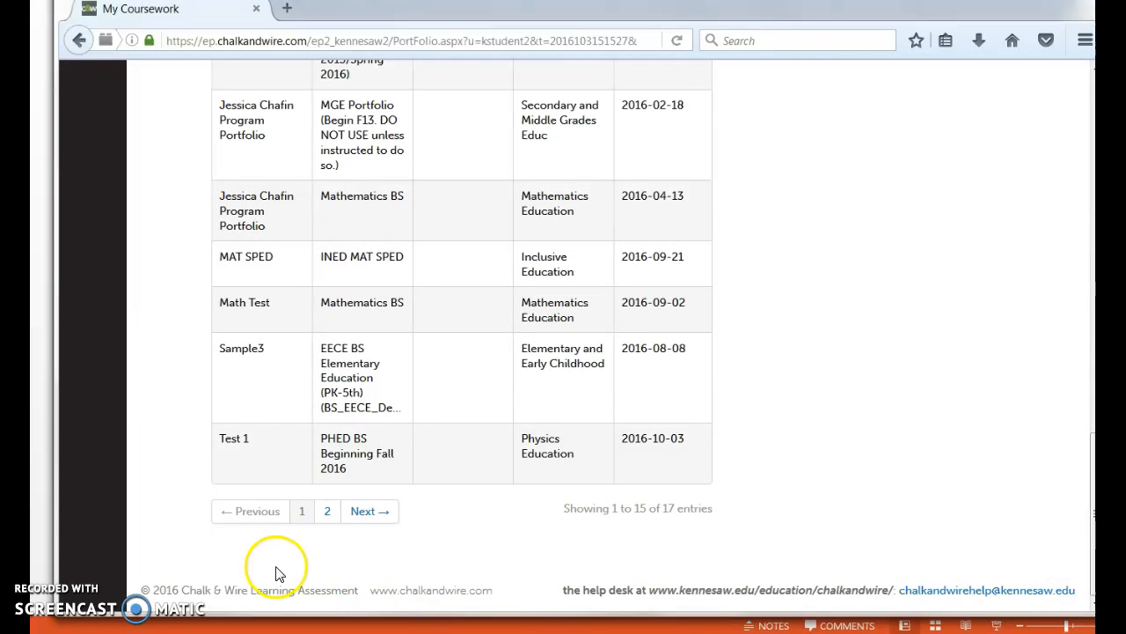
click(242, 454)
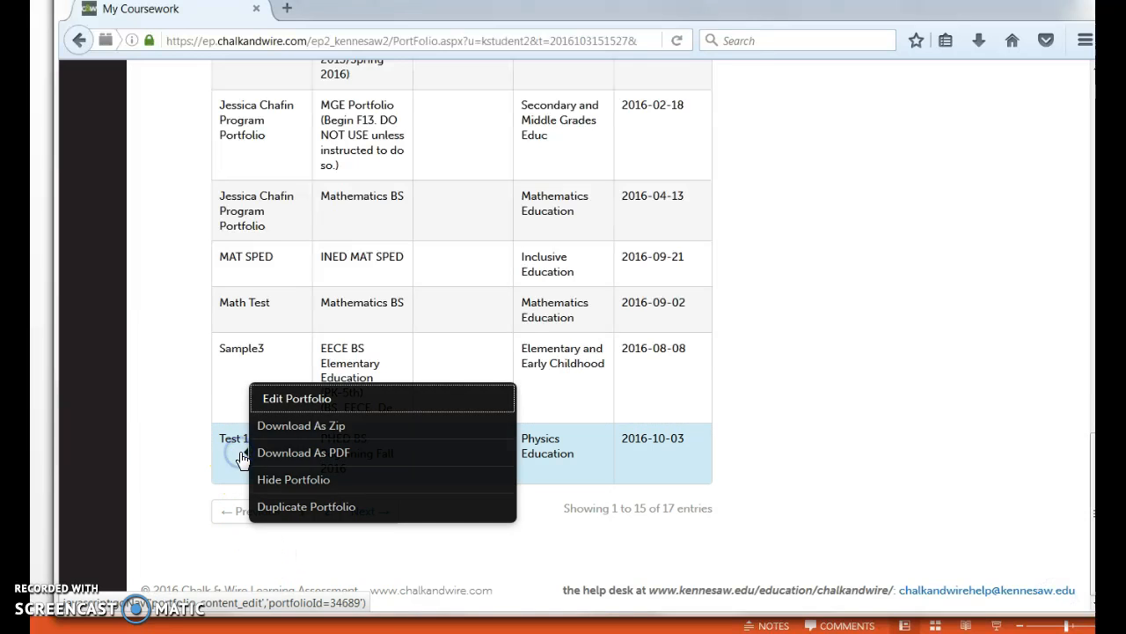
click(277, 400)
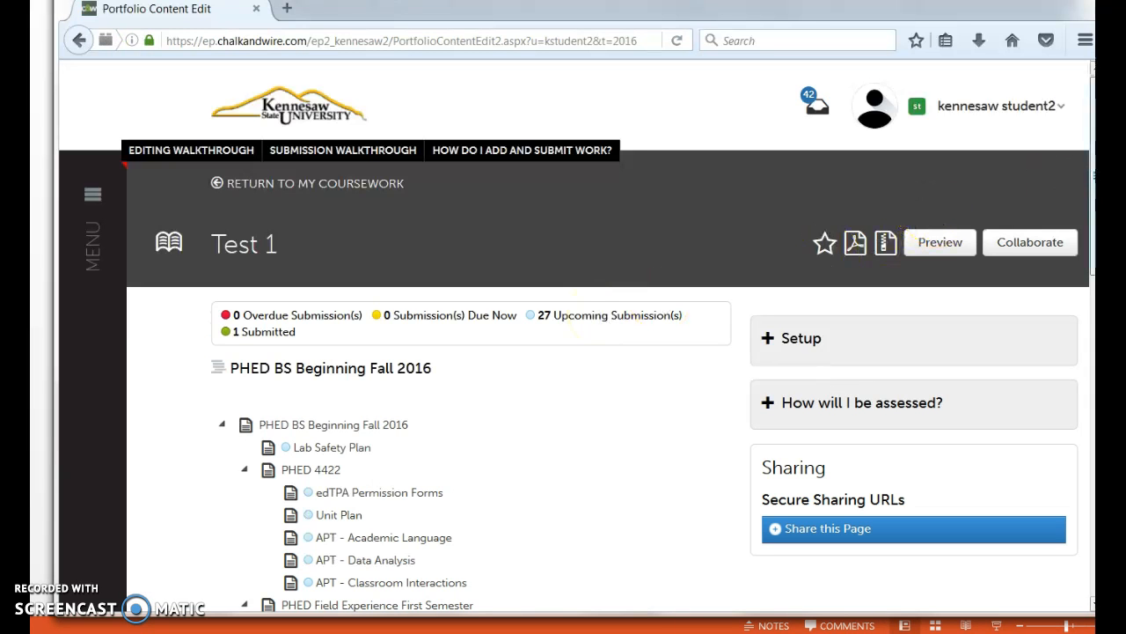
Open the CT YCE I Observation #2 page under Classroom Observations in the portfolio's table of contents
scroll(1081, 273, down, 5)
drag(1081, 273, 1081, 293)
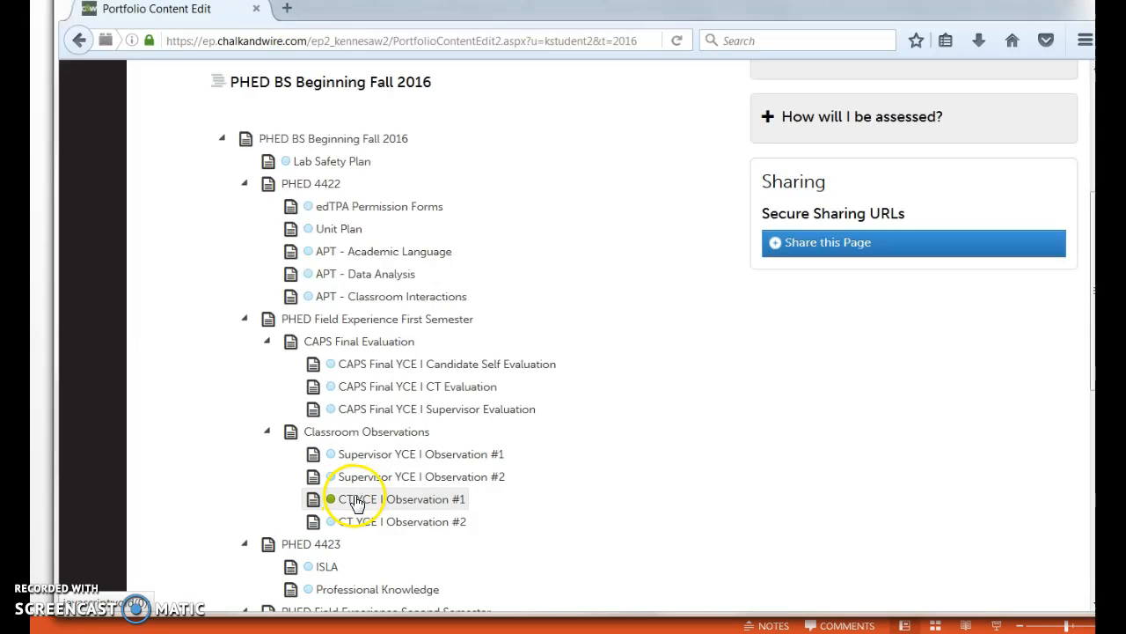
click(435, 528)
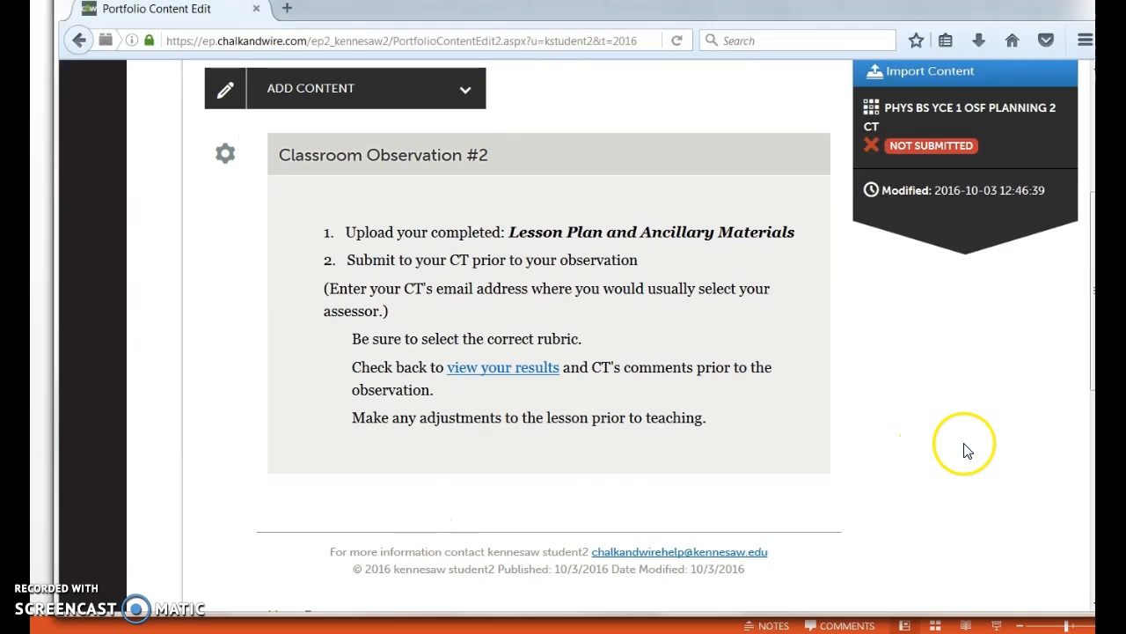
Insert an Add File block below the Classroom Observation #2 instructions
click(341, 99)
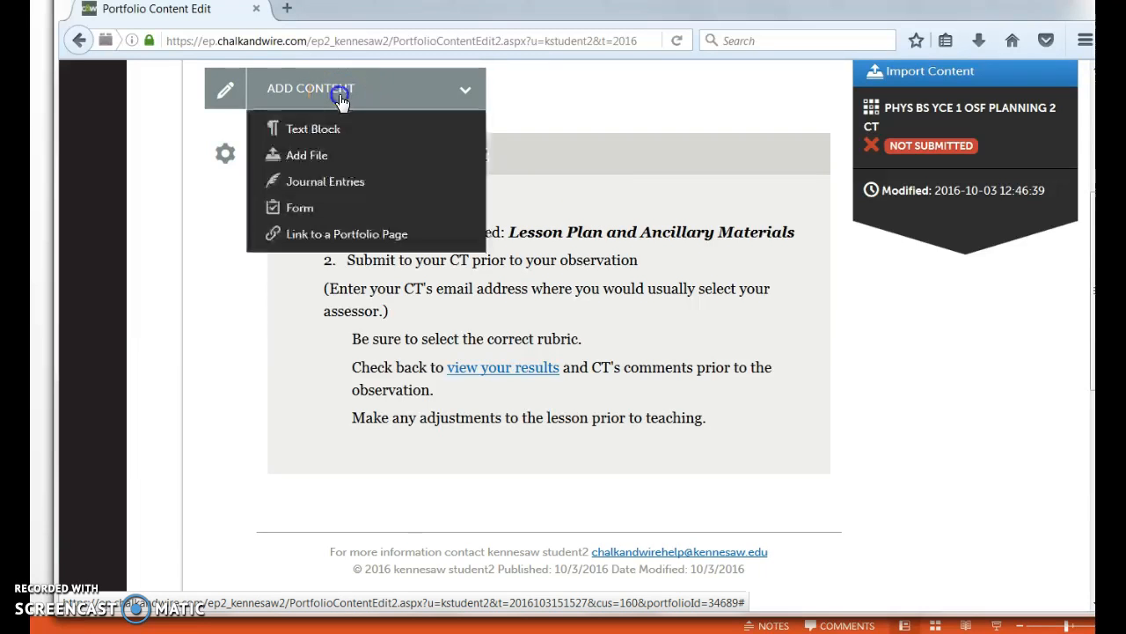
click(322, 158)
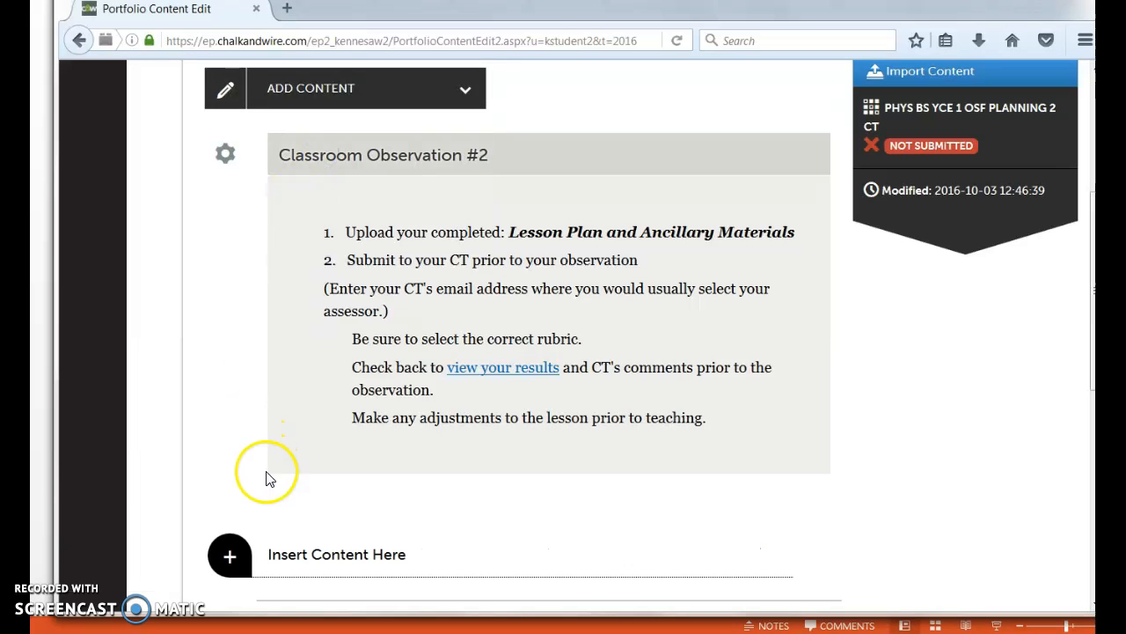
click(244, 558)
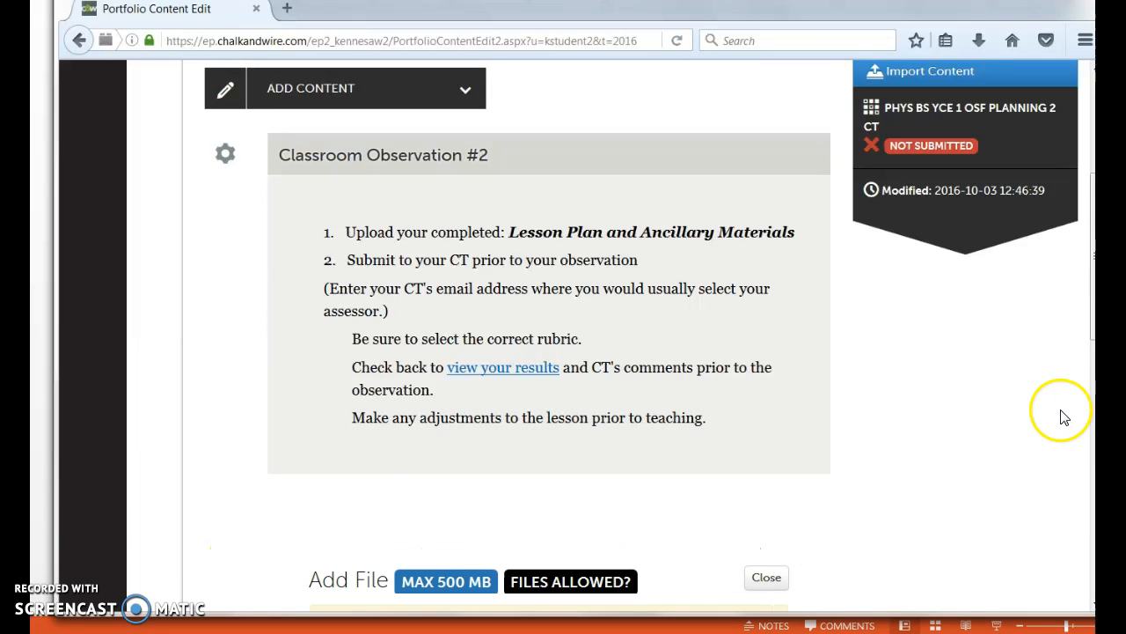
scroll(1063, 417, down, 8)
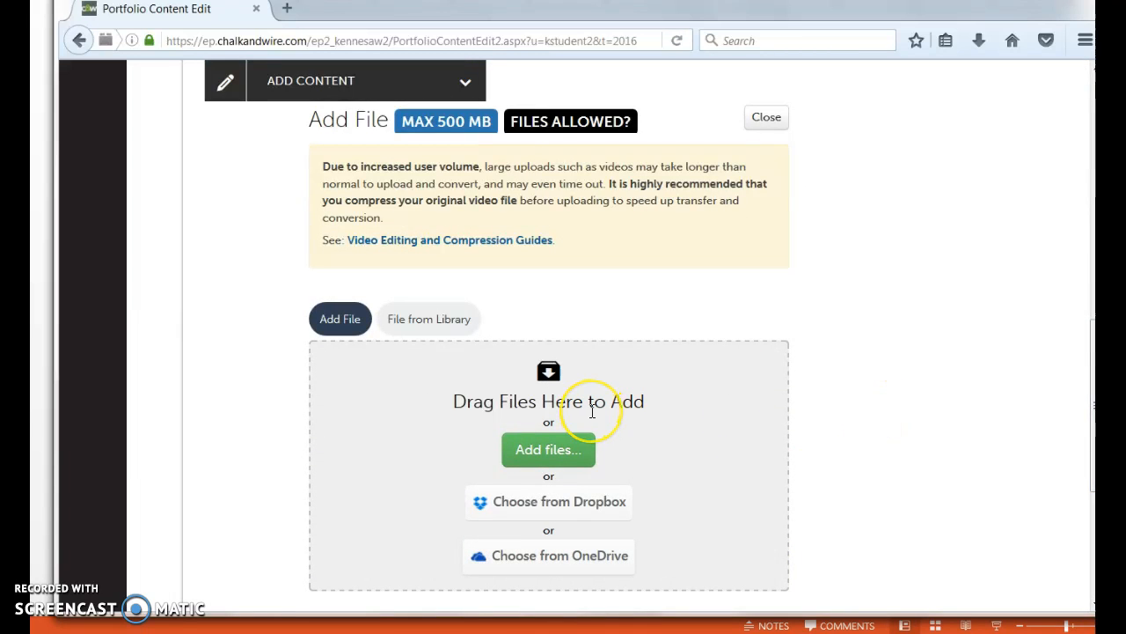
Upload the Word document Lesson_Plan_for_Thursday from the Desktop to the observation page
click(563, 447)
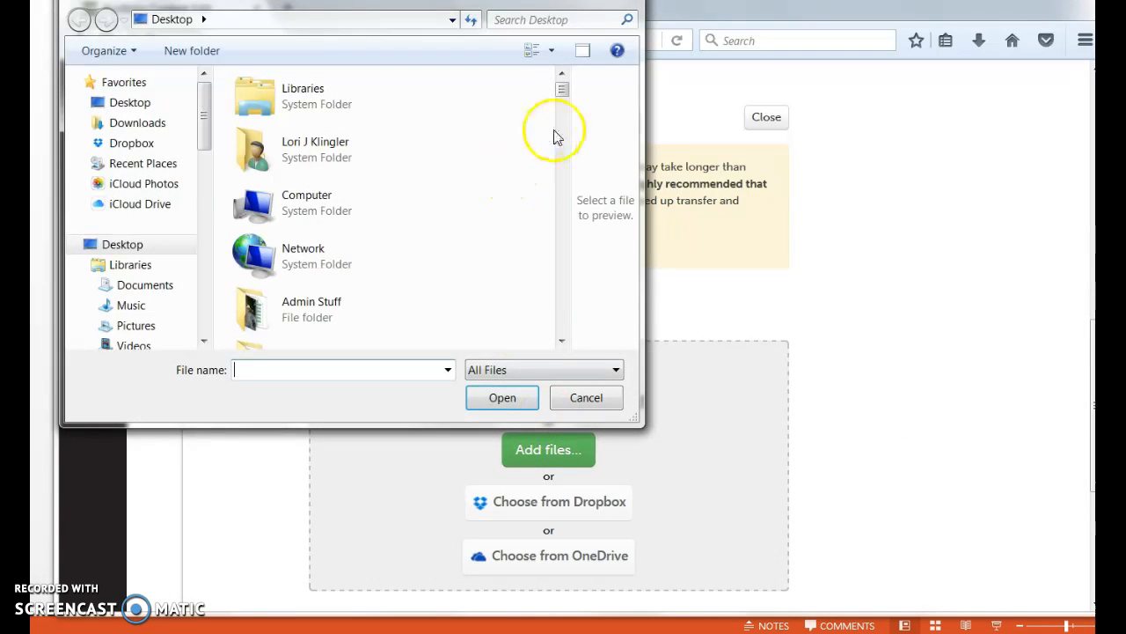
drag(562, 91, 540, 292)
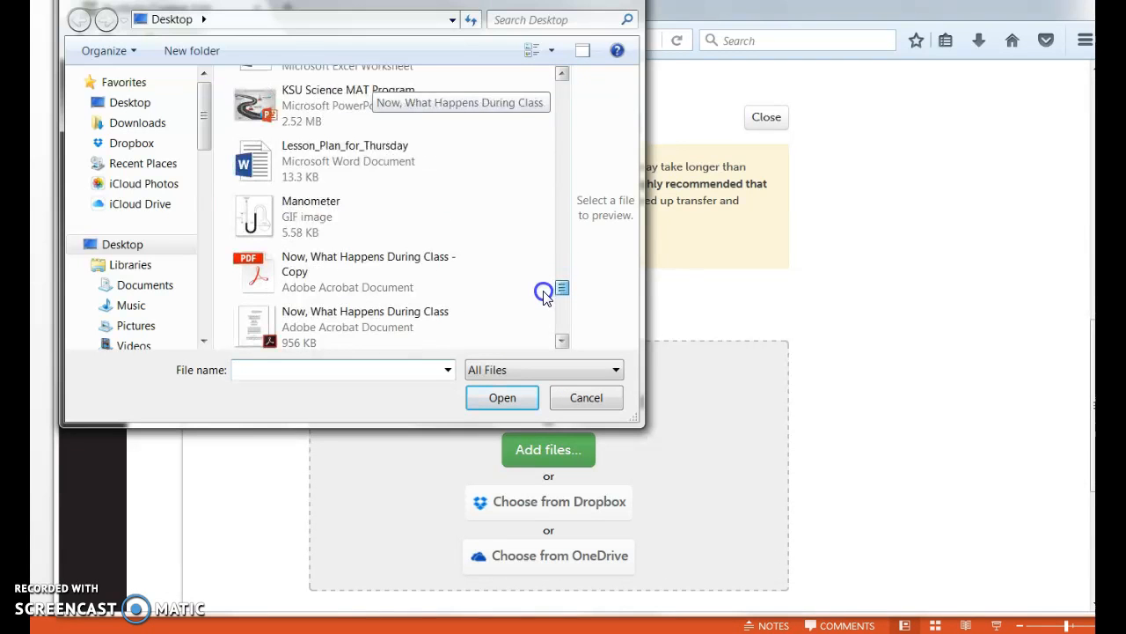
double_click(333, 151)
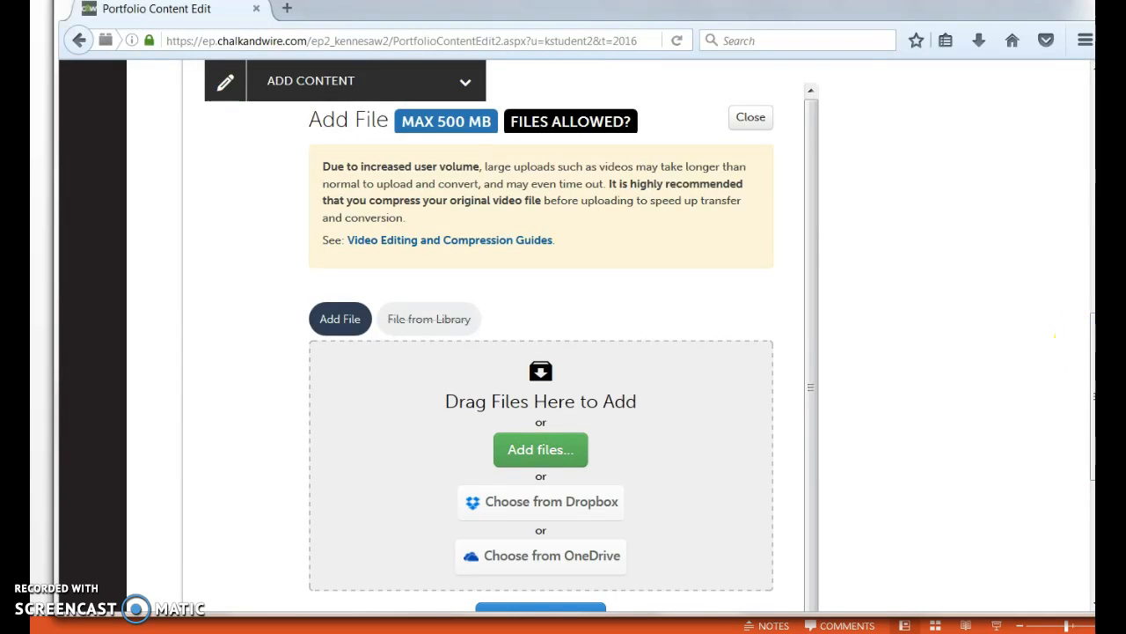
drag(1094, 352, 1094, 384)
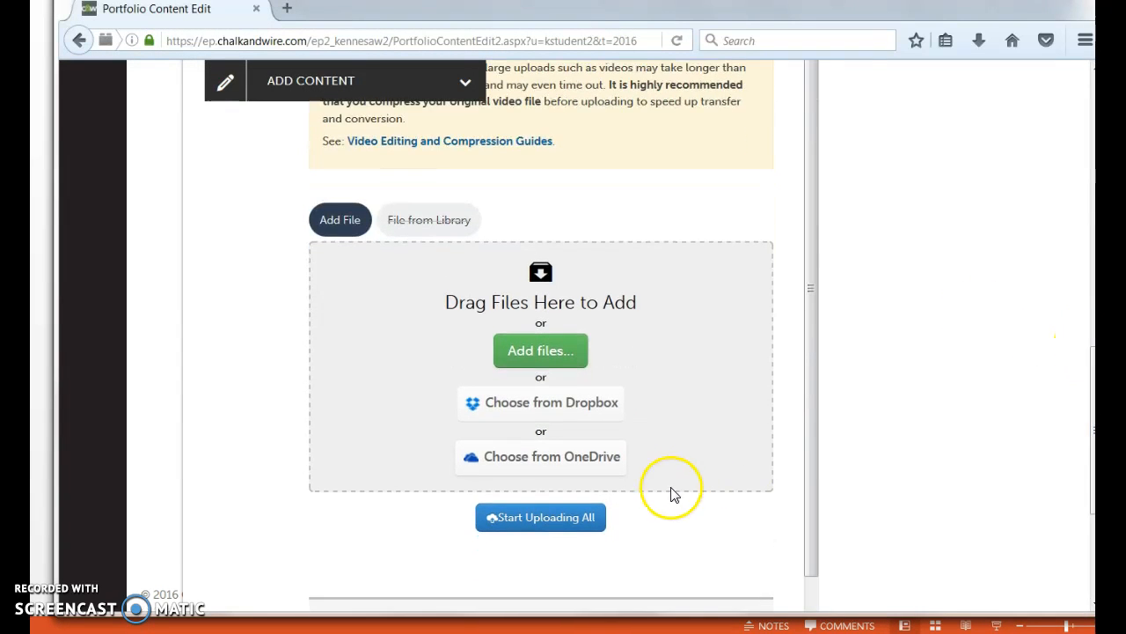
click(589, 519)
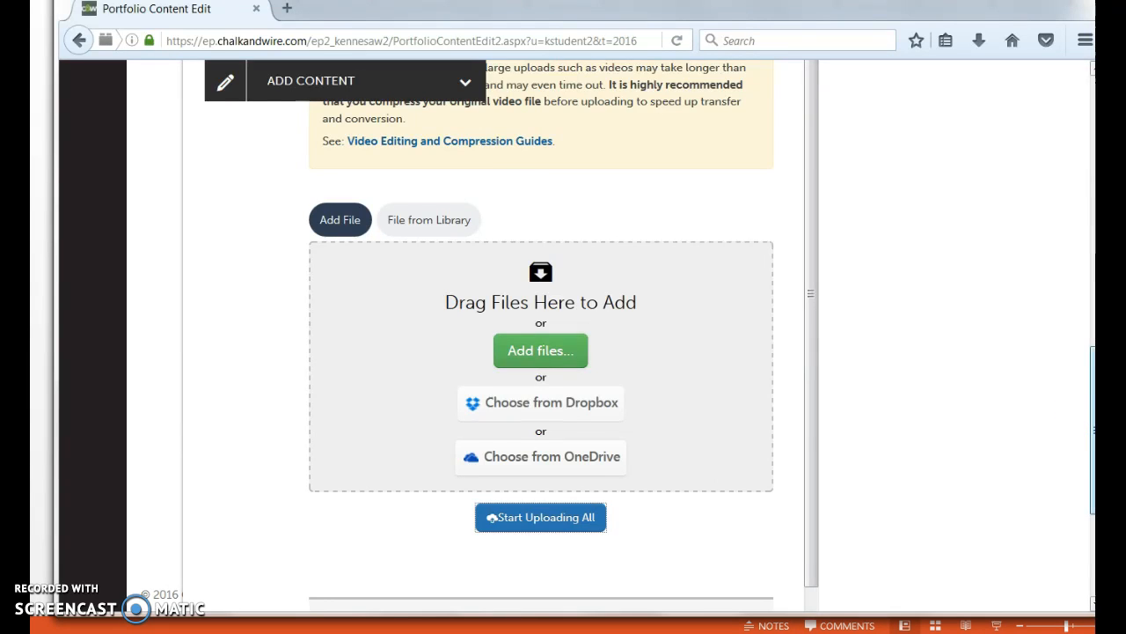
scroll(1091, 431, down, 3)
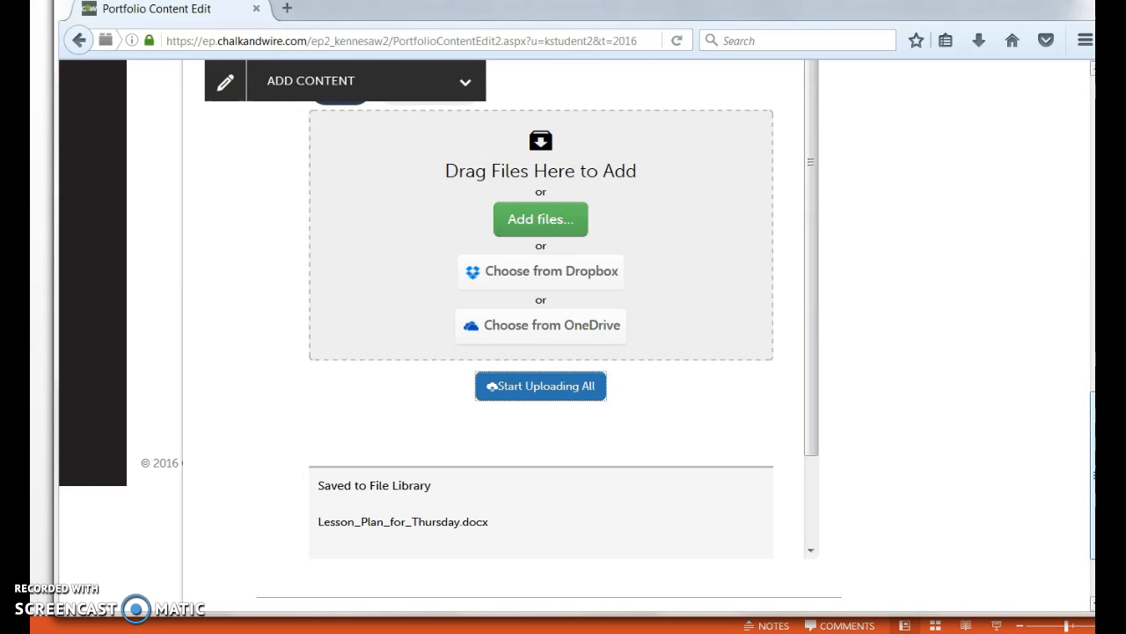
Open the page's content import, choose the Test 1 portfolio as the source, and try to import from it
scroll(563, 335, up, 10)
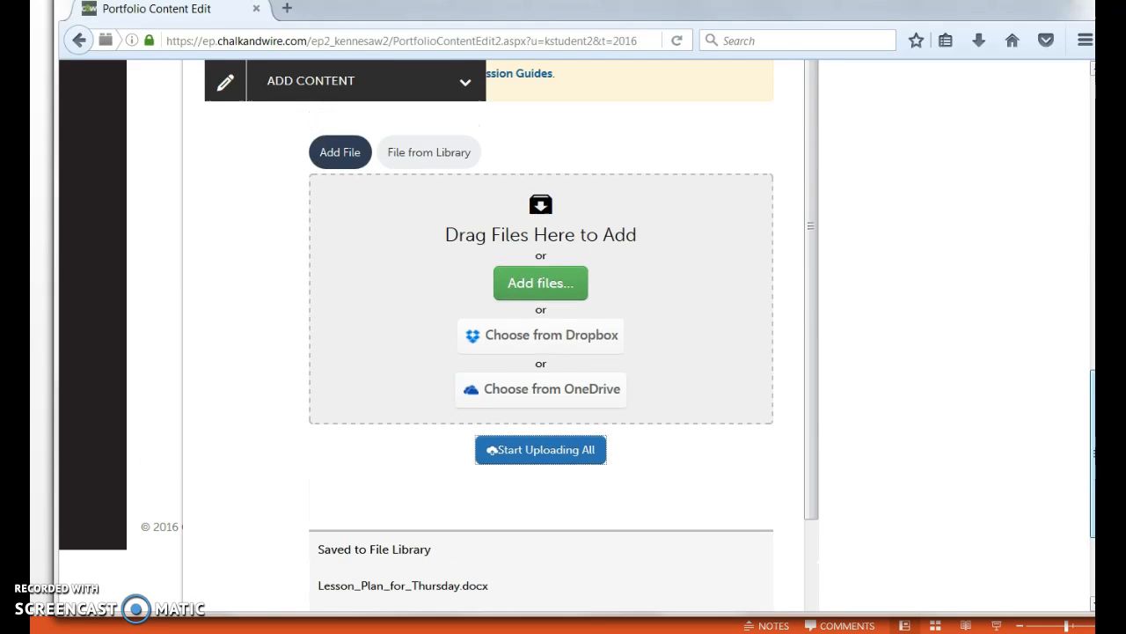
scroll(957, 253, up, 1)
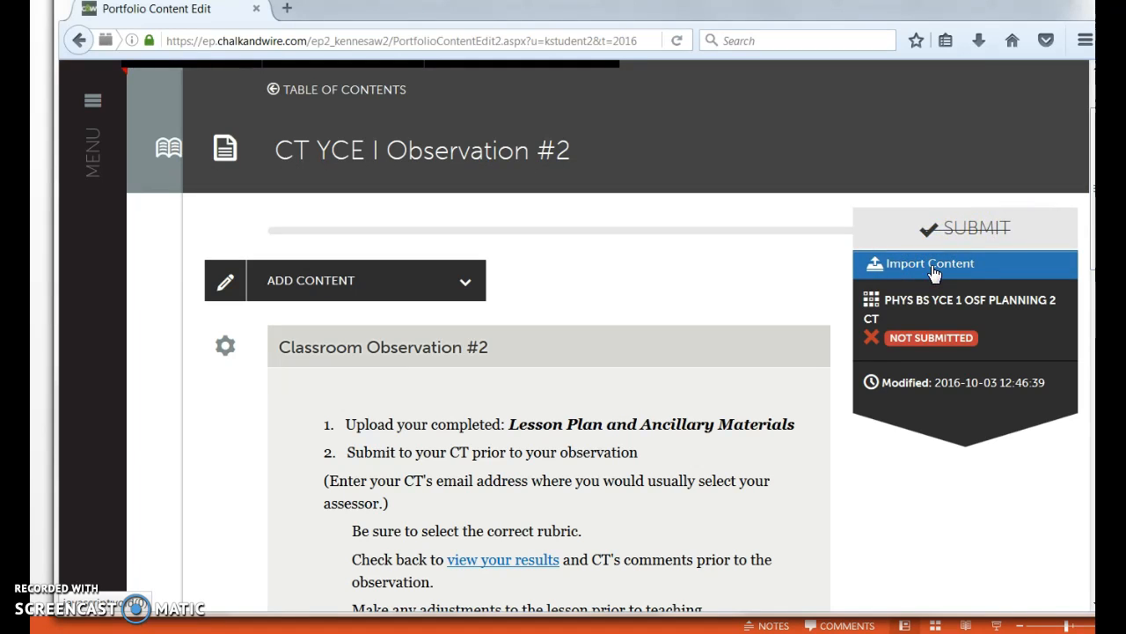
click(981, 231)
click(946, 267)
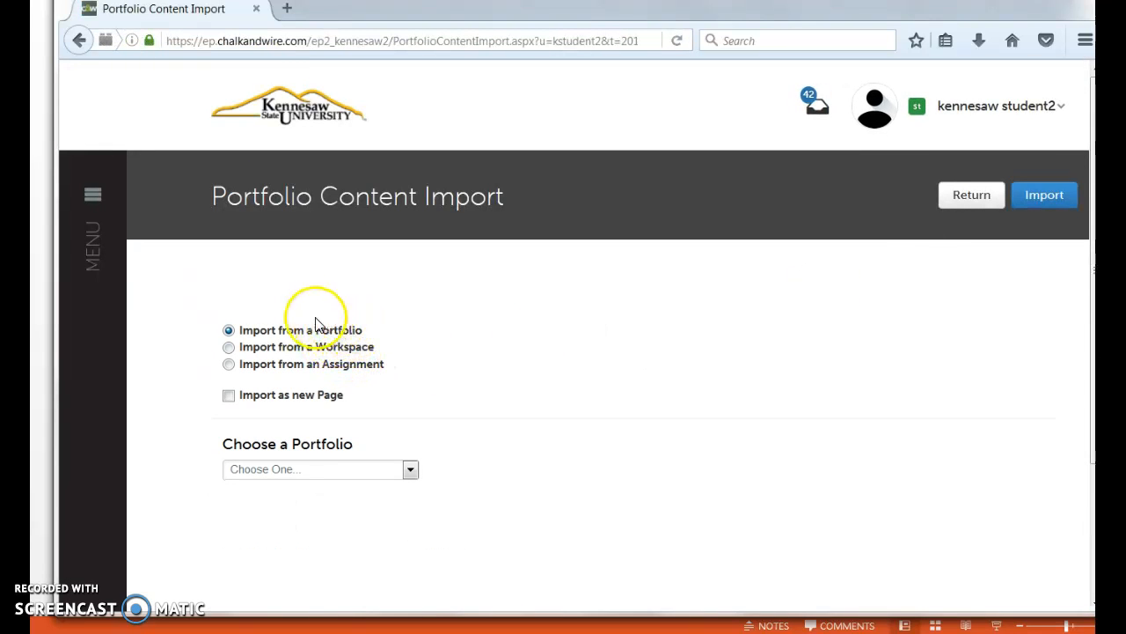
click(411, 473)
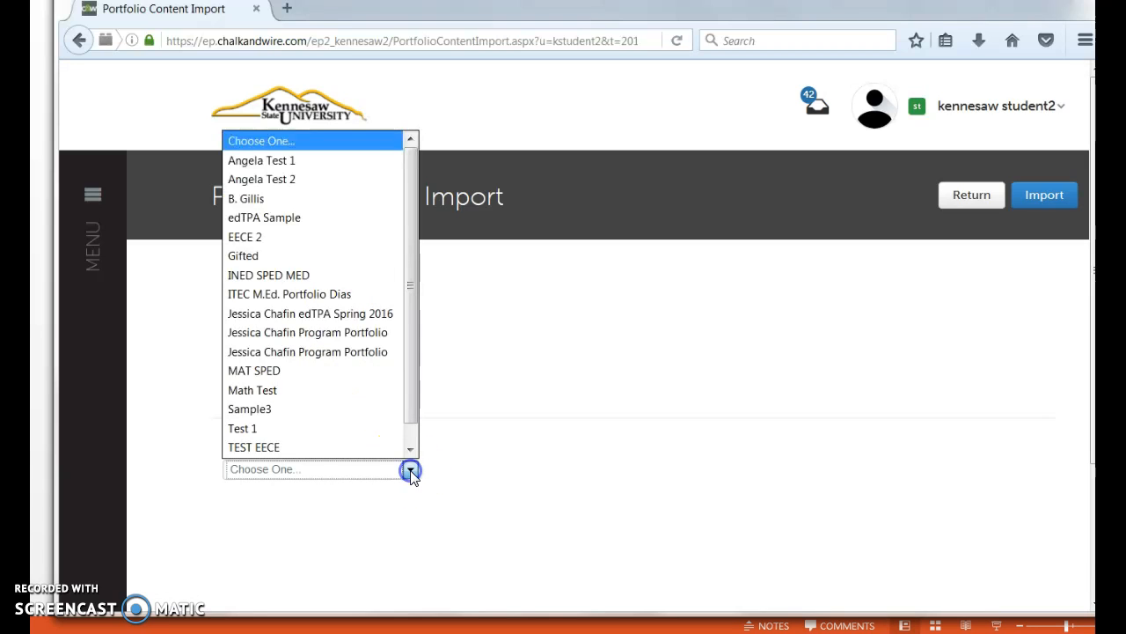
click(309, 427)
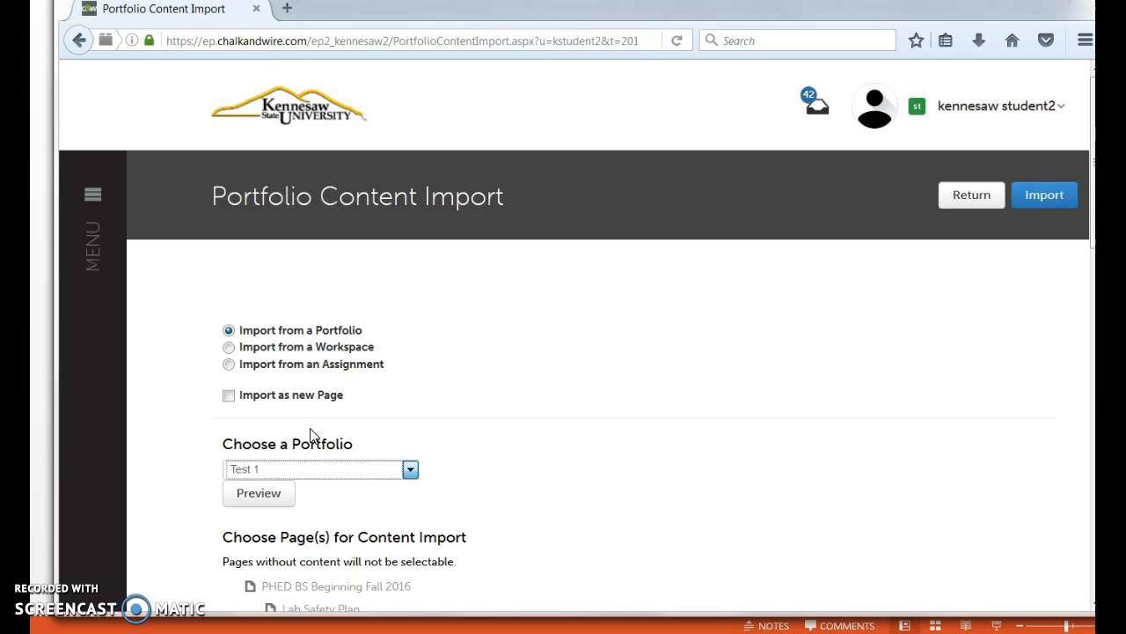
click(1042, 209)
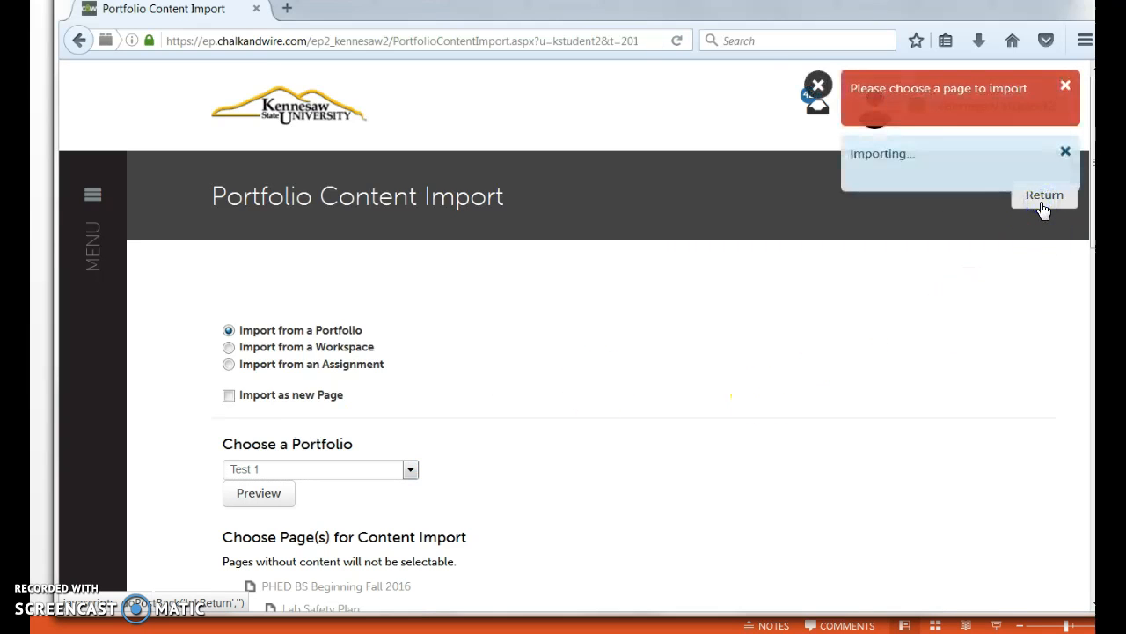
Try to import content from the CT YCE I Observation #2 page, and return to the observation page
drag(1090, 184, 1081, 305)
drag(1089, 219, 1078, 304)
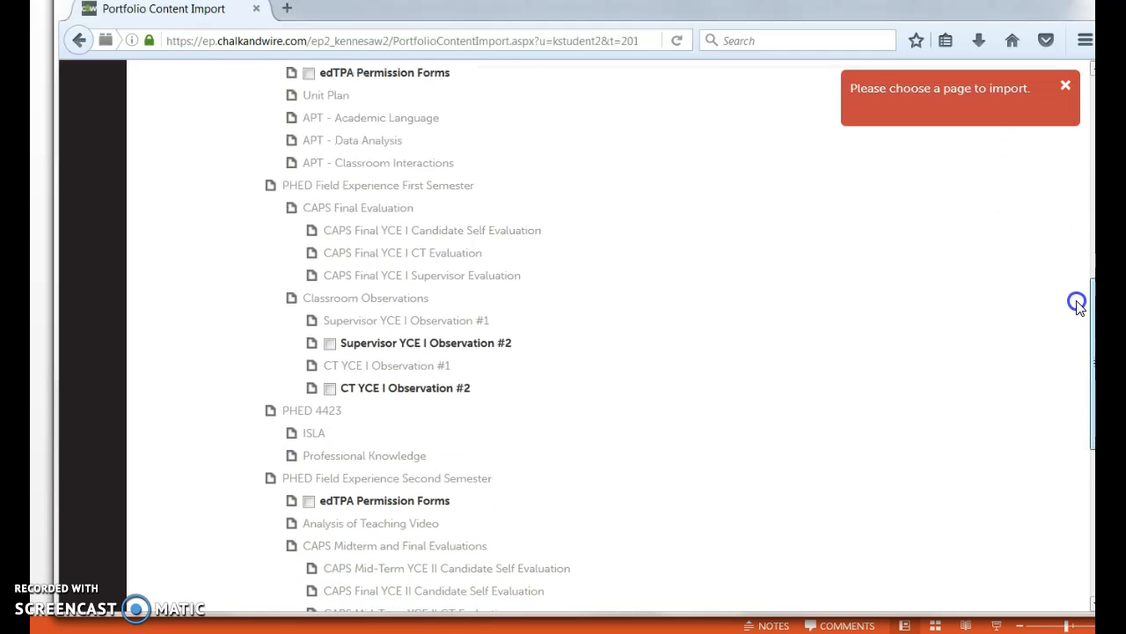
click(329, 389)
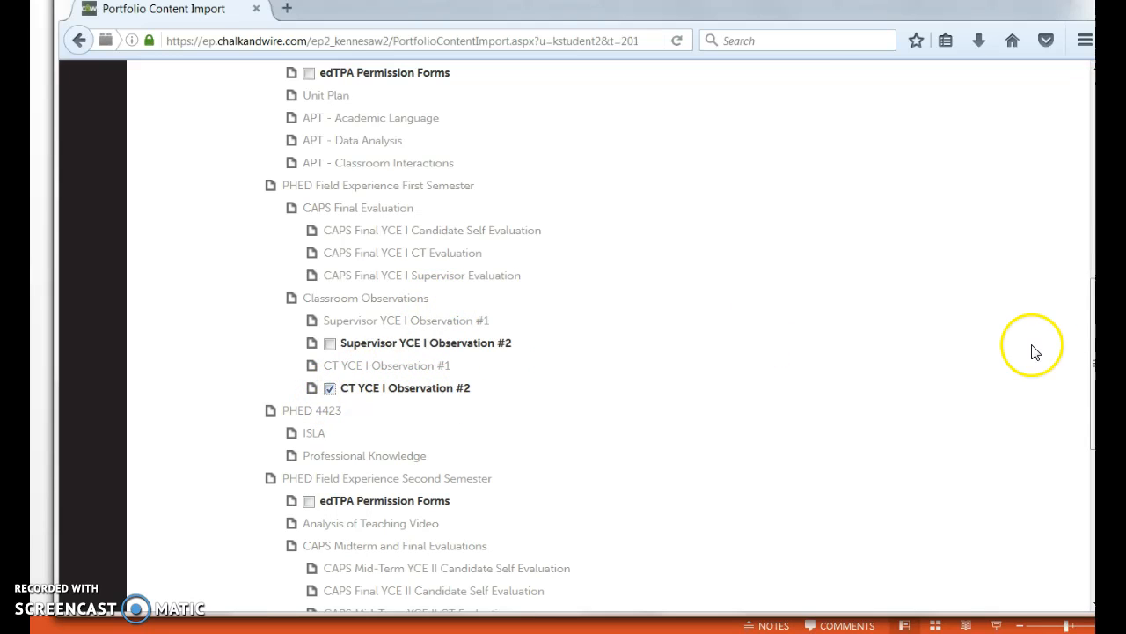
scroll(1041, 352, up, 10)
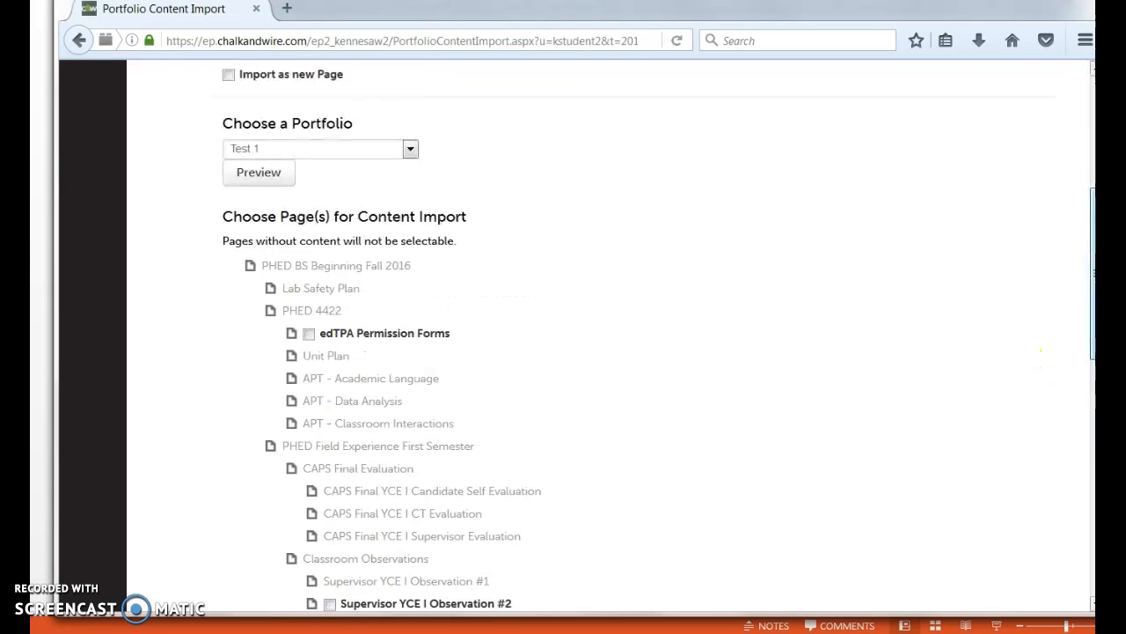
click(1062, 173)
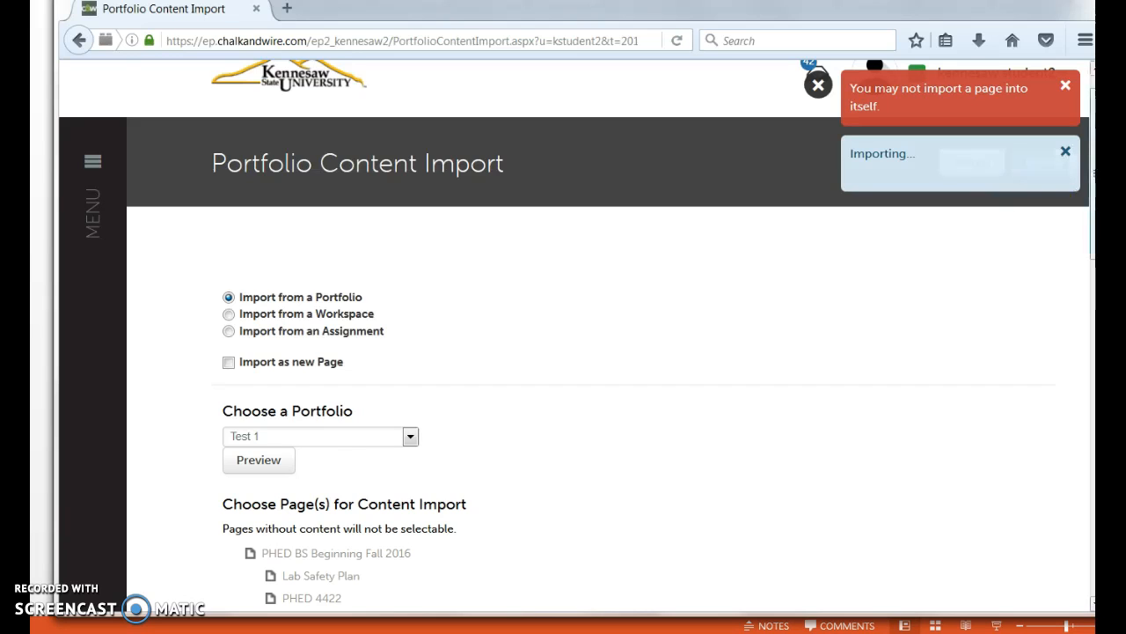
scroll(1081, 272, down, 5)
scroll(1070, 374, down, 5)
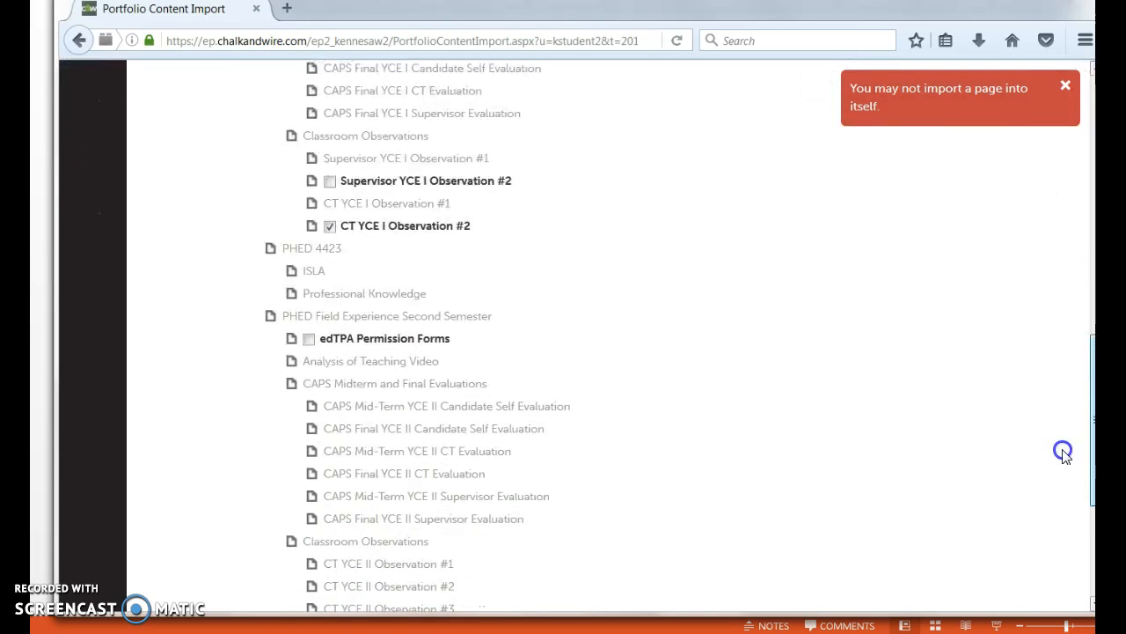
scroll(1061, 558, up, 8)
scroll(1049, 272, up, 4)
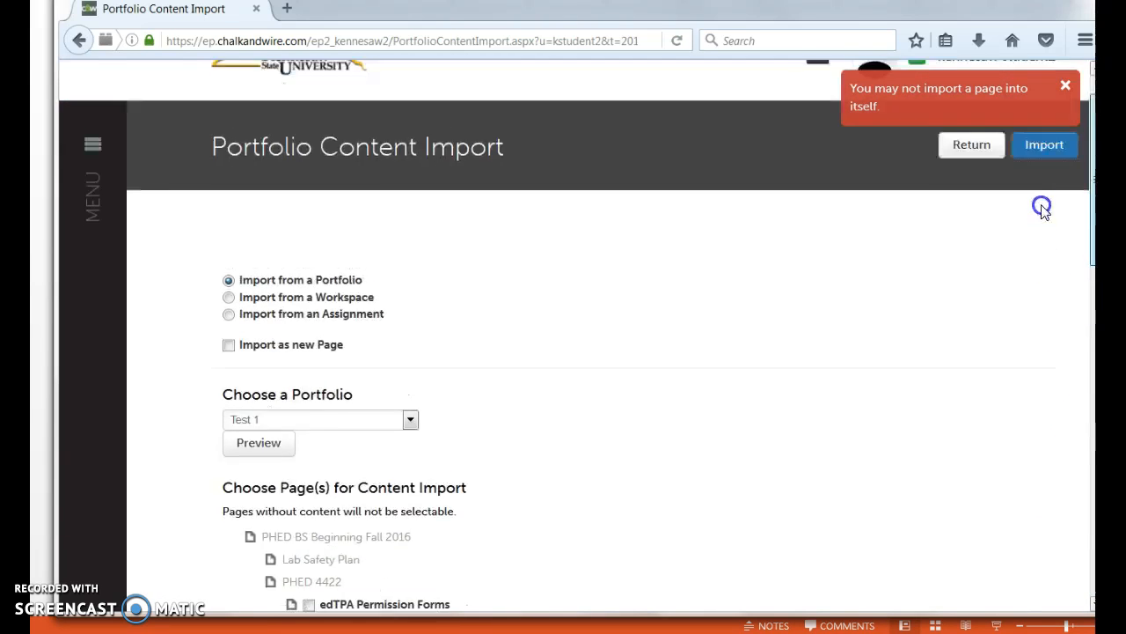
click(995, 199)
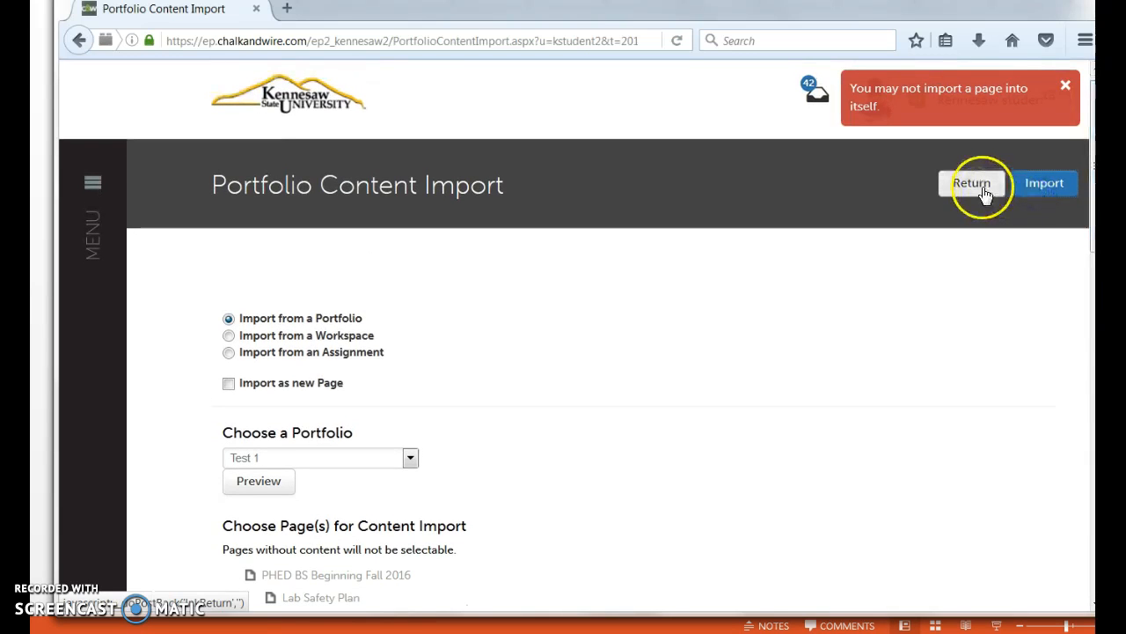
click(984, 194)
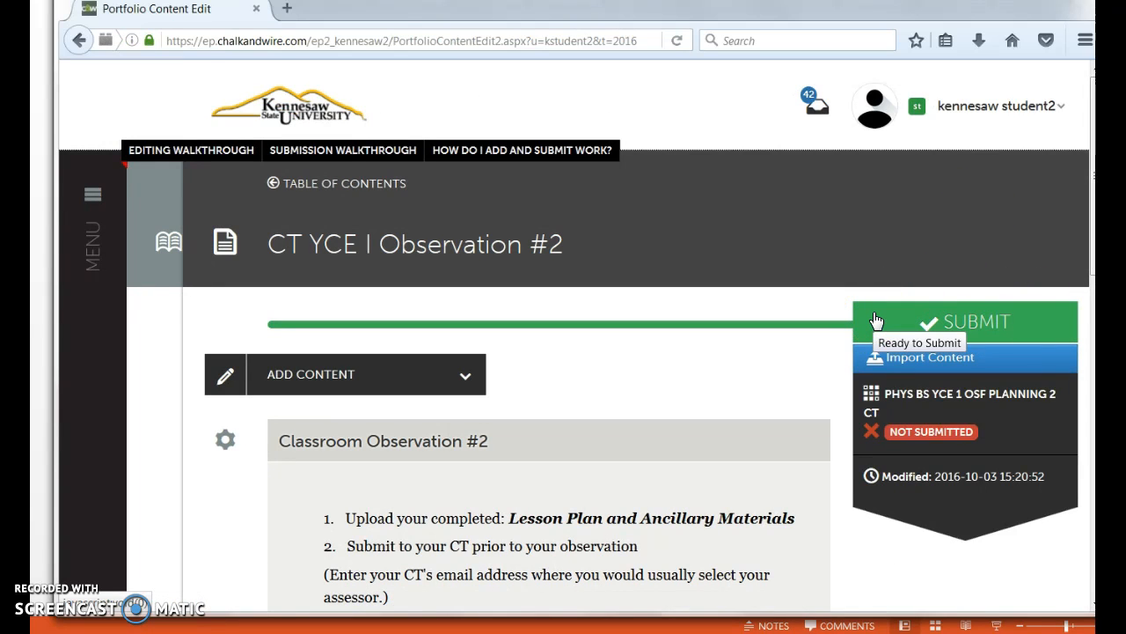
Start submitting the CT YCE I Observation #2 page and open a new guest profile for the assessor
click(949, 324)
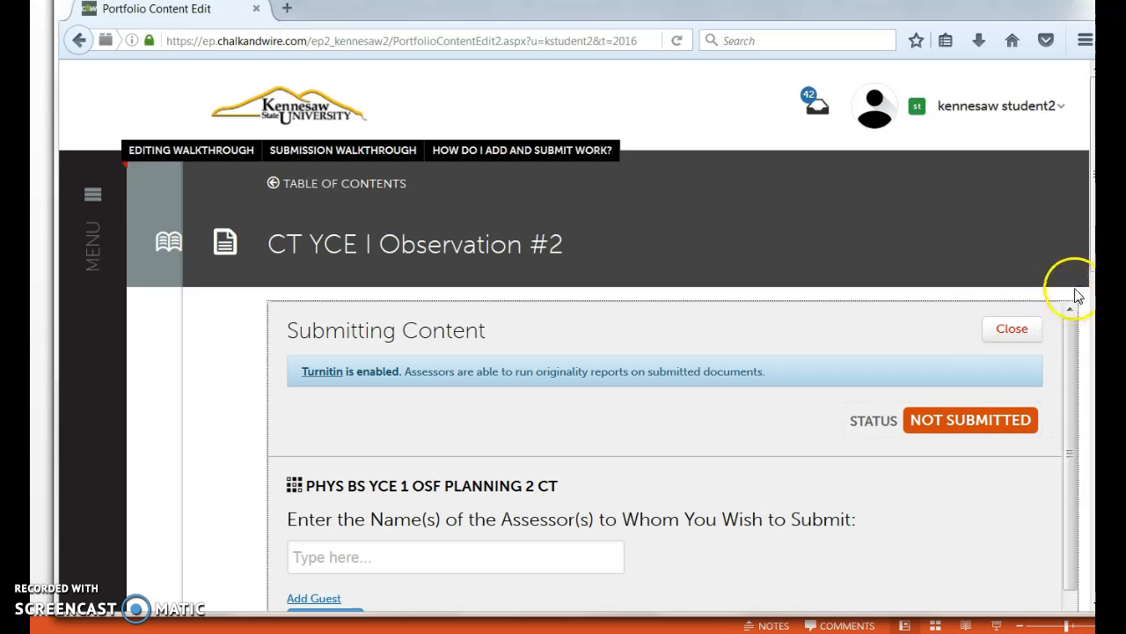
drag(1093, 220, 1093, 319)
drag(1091, 362, 1091, 381)
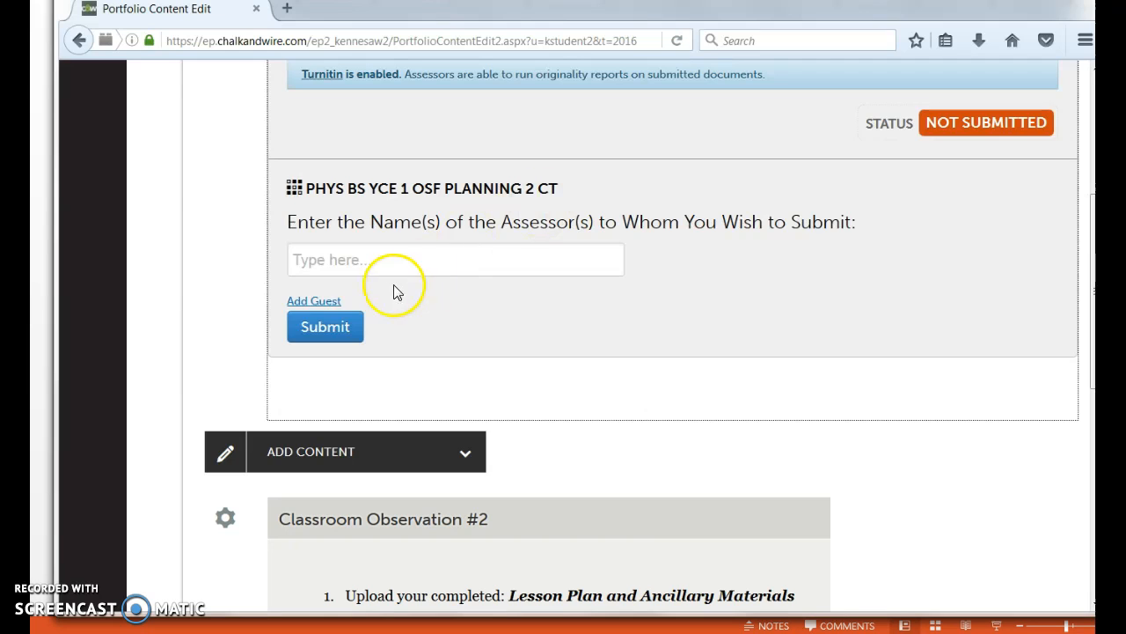
click(334, 305)
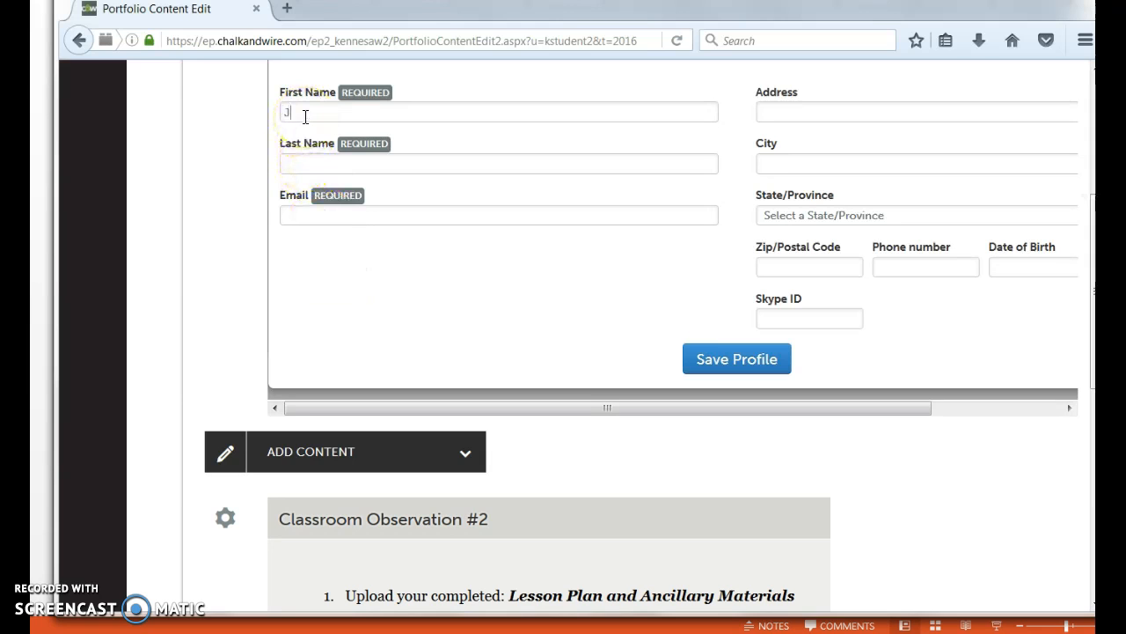
Enter the guest assessor's last name and e-mail, save the profile, and submit the observation page to that assessor
click(309, 167)
text(Daniels)
click(308, 215)
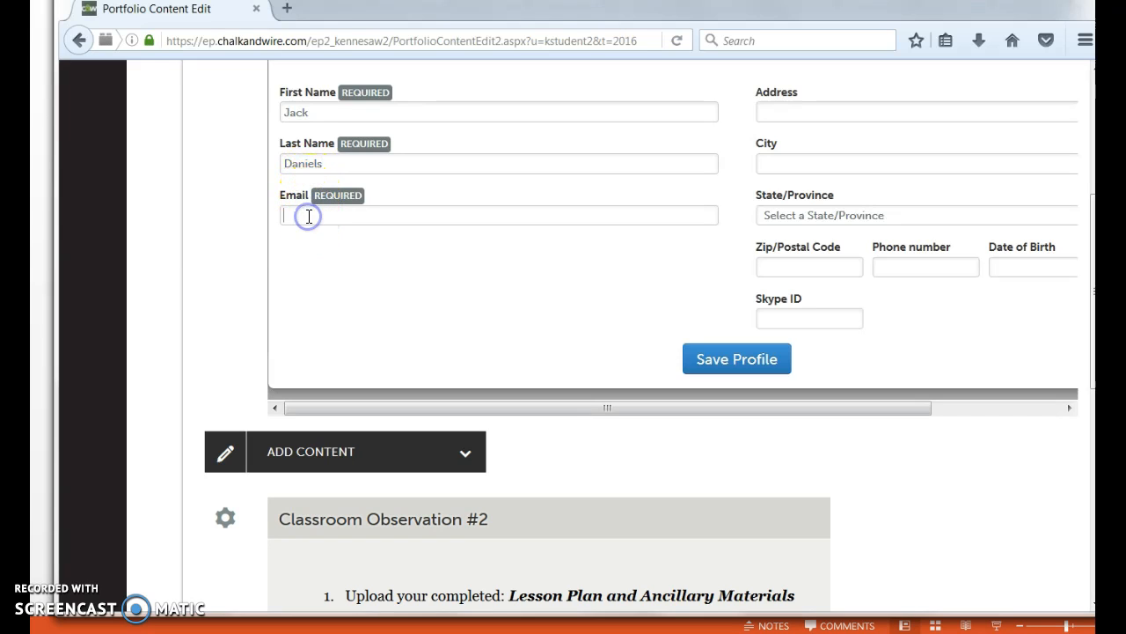
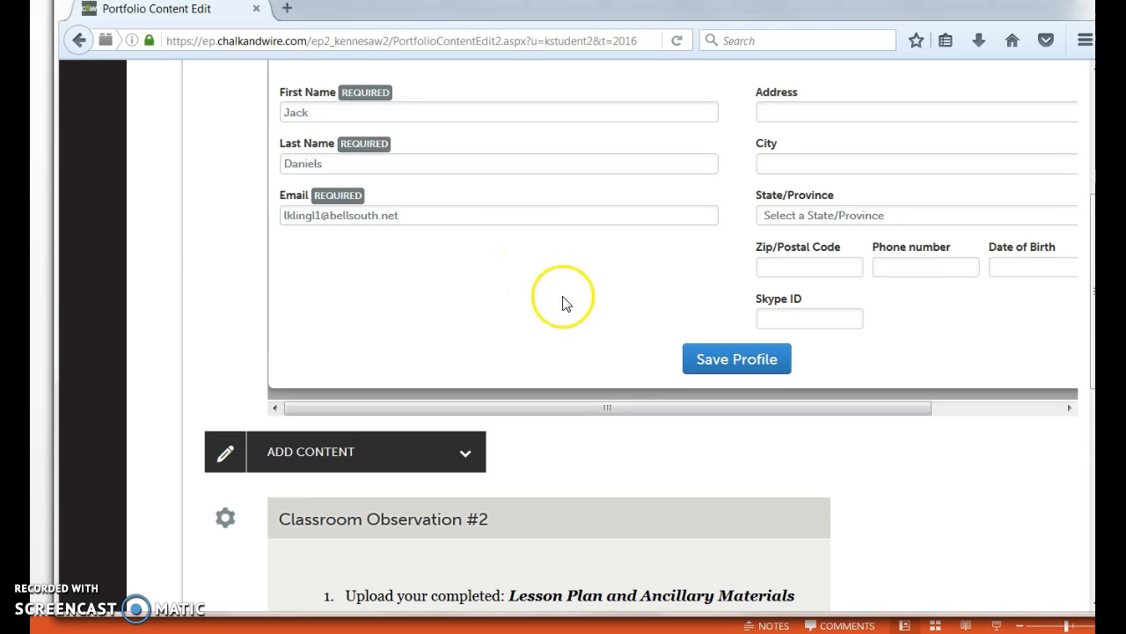
click(709, 357)
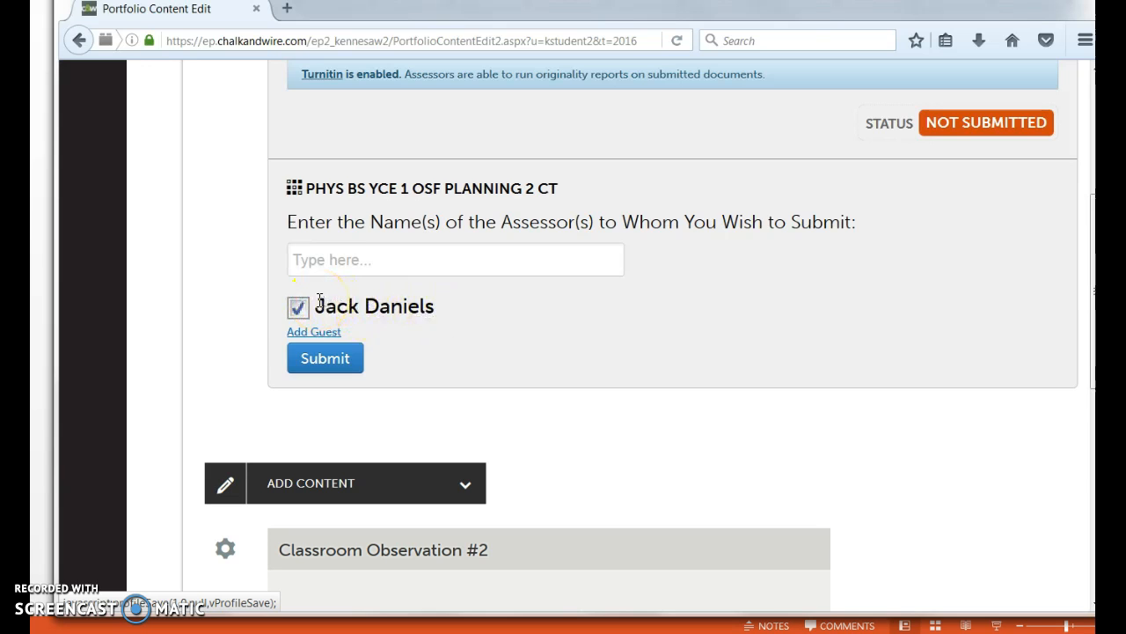
click(335, 368)
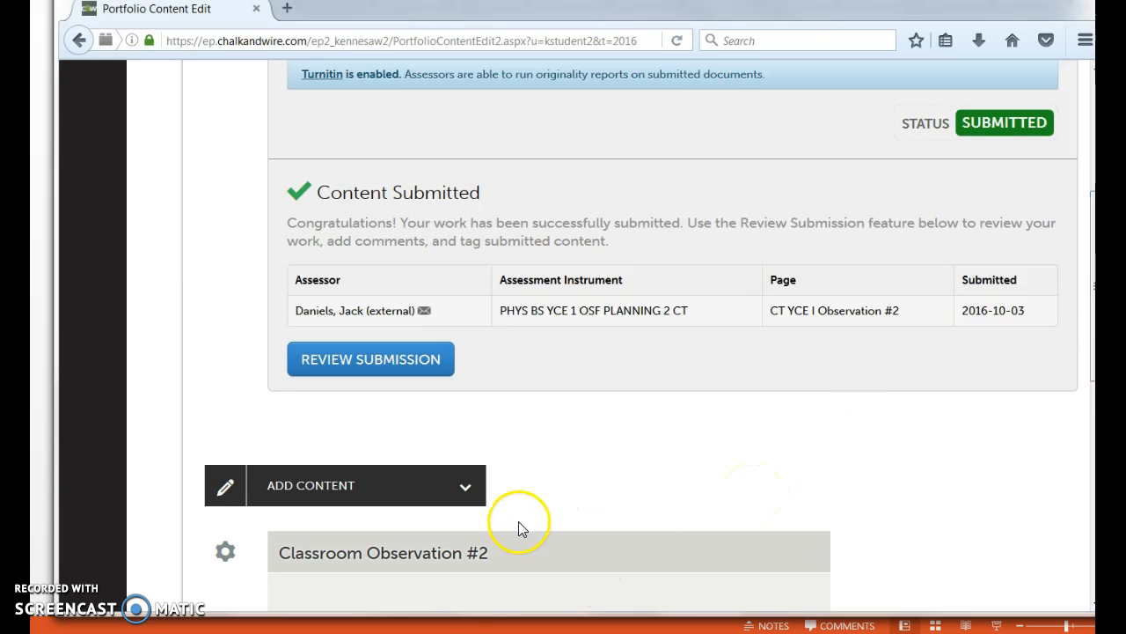
Switch to the mailbox and examine the assessor's "Work to Assess from Chalk & Wire" notification, including its sender and the Go to Chalk & Wire link
click(456, 625)
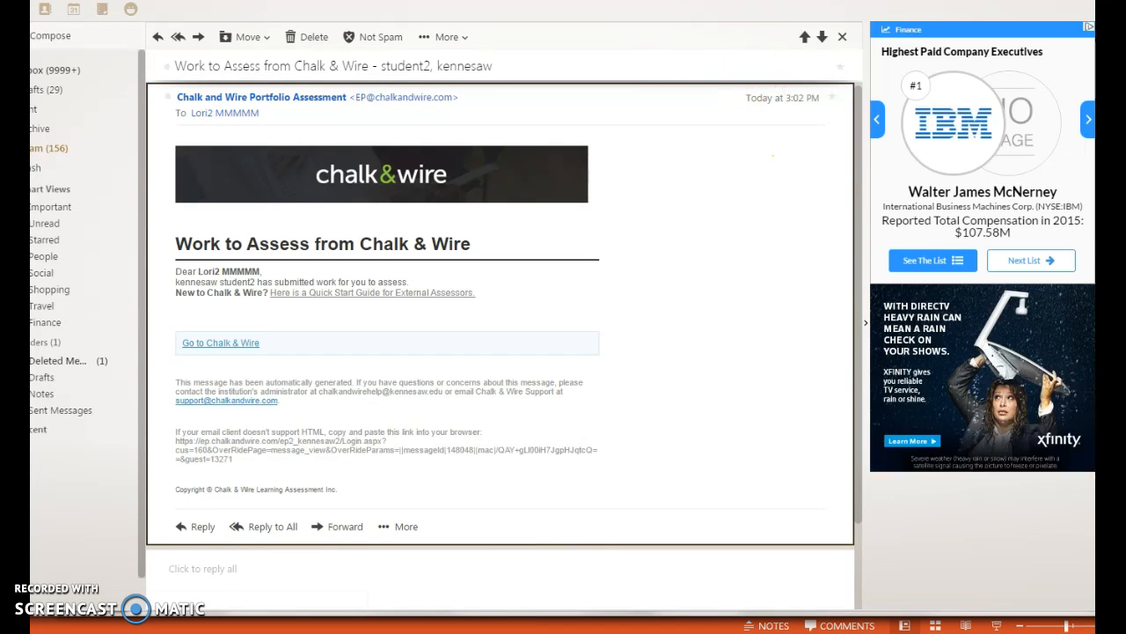
drag(744, 1, 775, 2)
drag(496, 1, 499, 5)
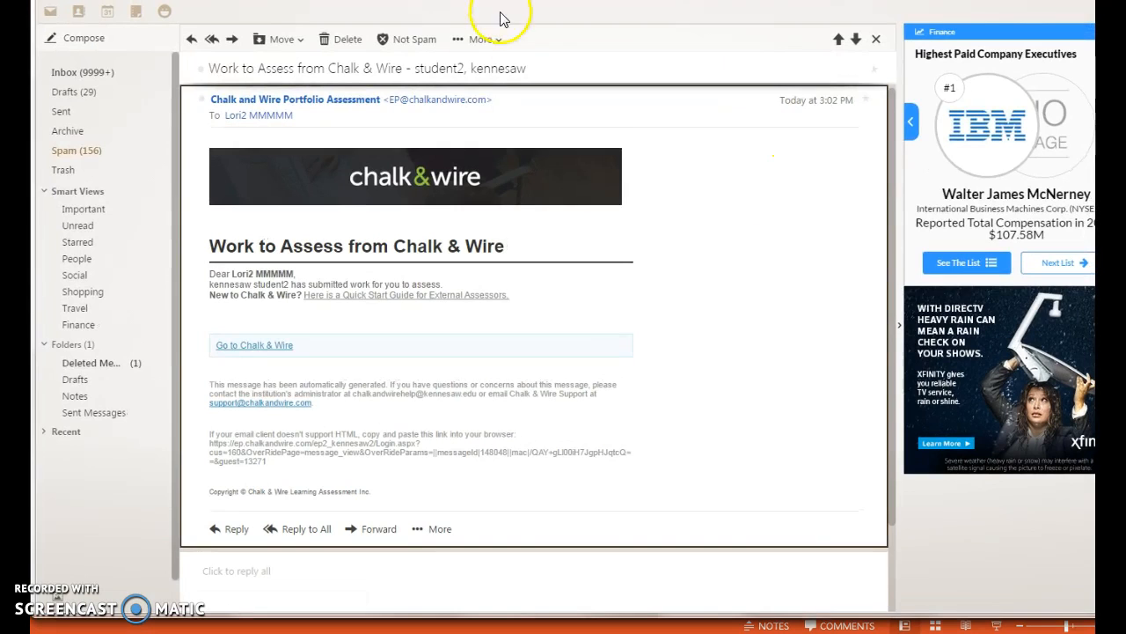
click(348, 101)
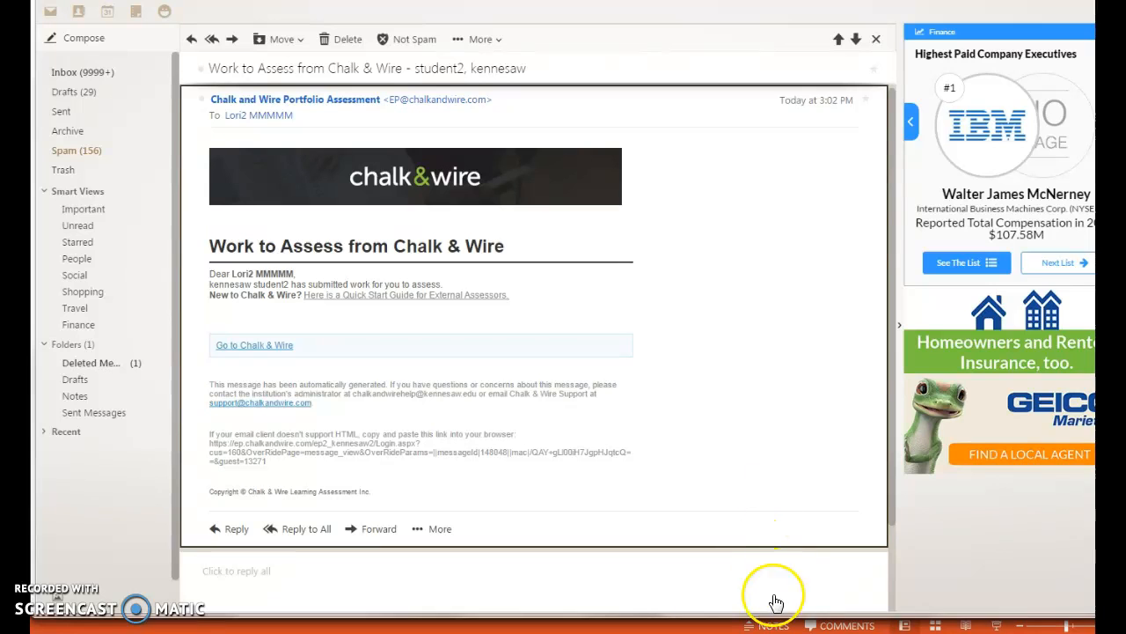
Switch to the Word observation form showing the rankings for Standard 2 and Standard 4
click(812, 632)
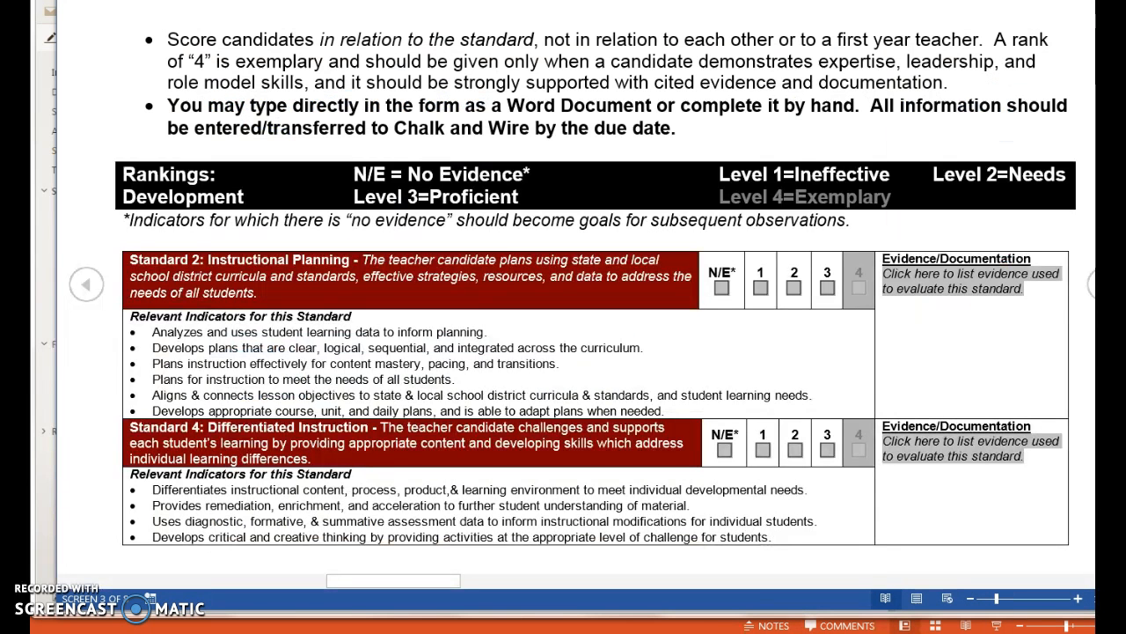